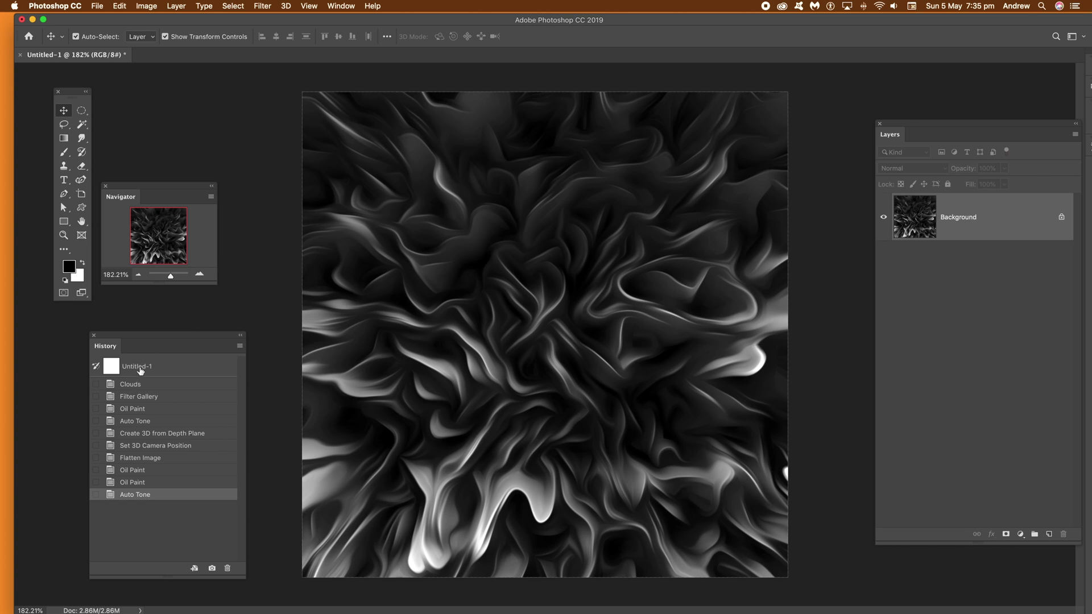
# Revert to the blank Untitled-1 History snapshot, discarding the finished swirl texture.
pyautogui.click(140, 367)
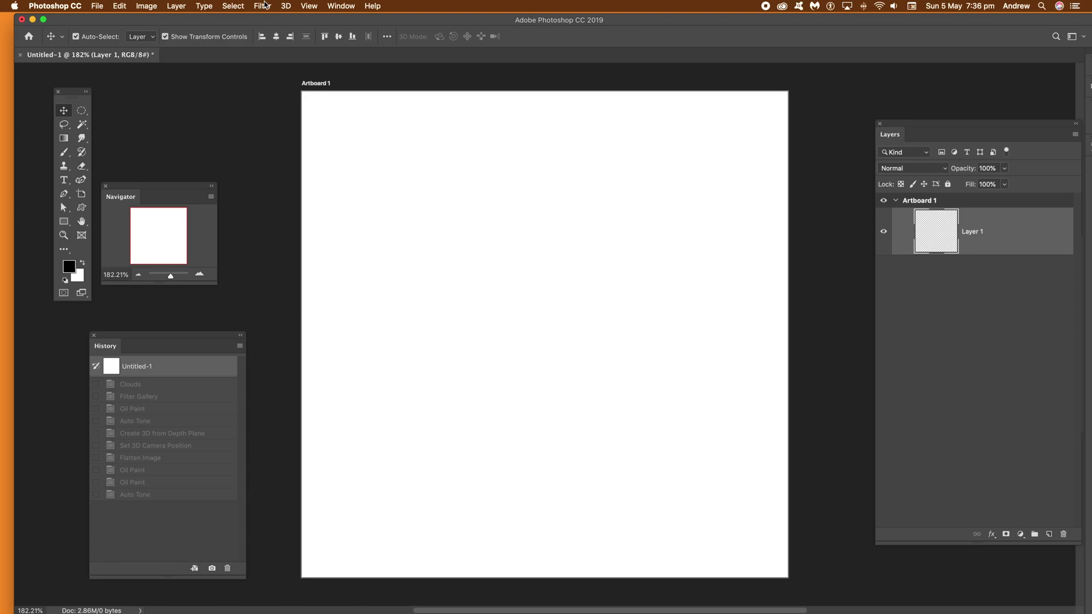
pyautogui.click(263, 6)
# Render Clouds to fill Layer 1 with grey-and-white cloud texture.
pyautogui.moveTo(289, 175)
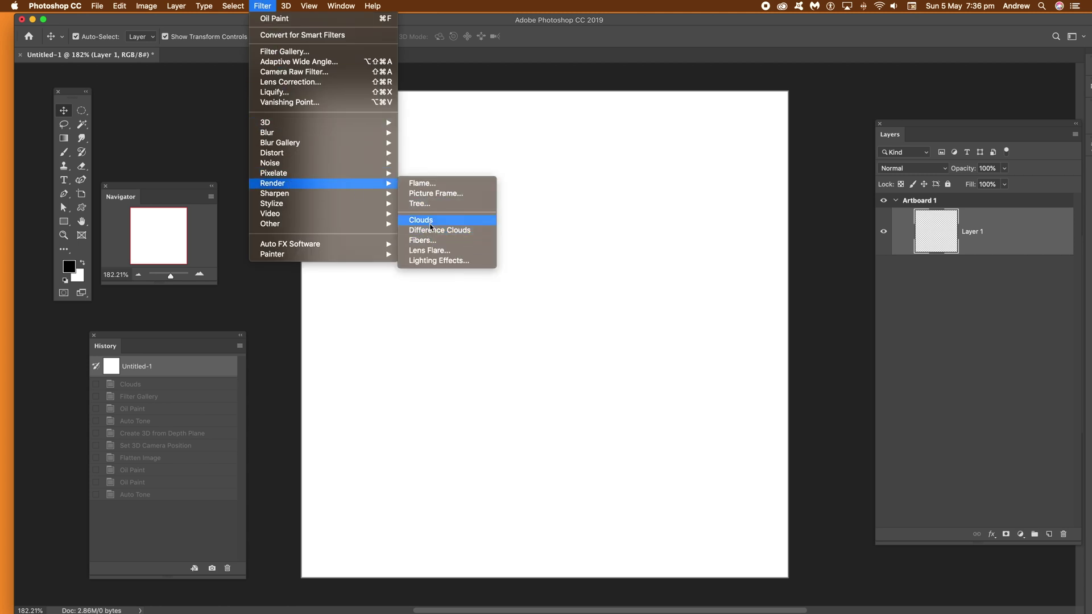
pyautogui.click(436, 221)
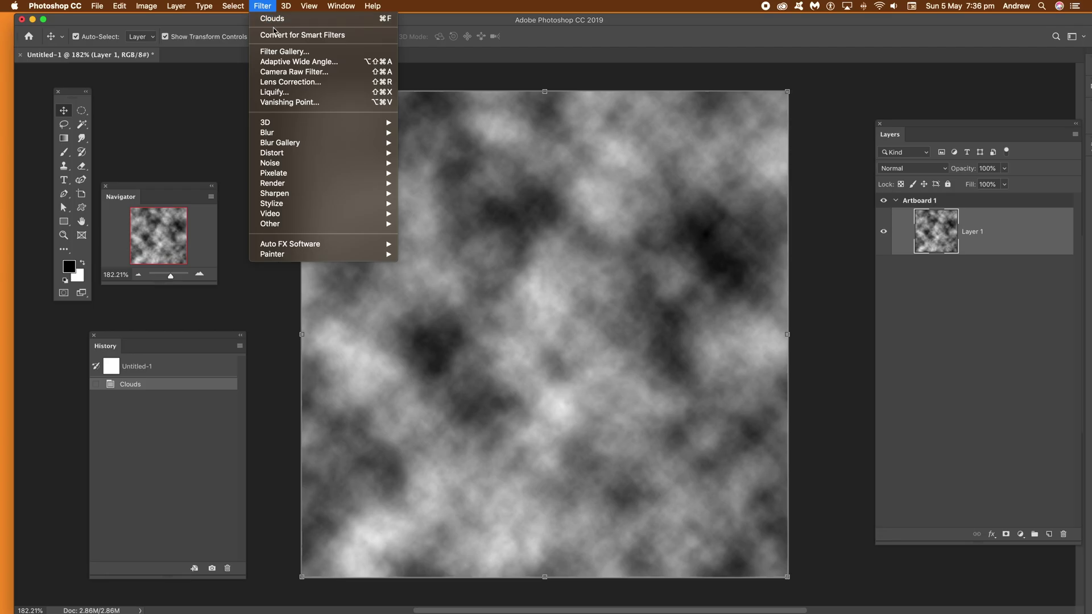
# Apply Filter Gallery Glowing Edges with Edge Width 6, Brightness 14 and Smoothness 12.
pyautogui.click(284, 51)
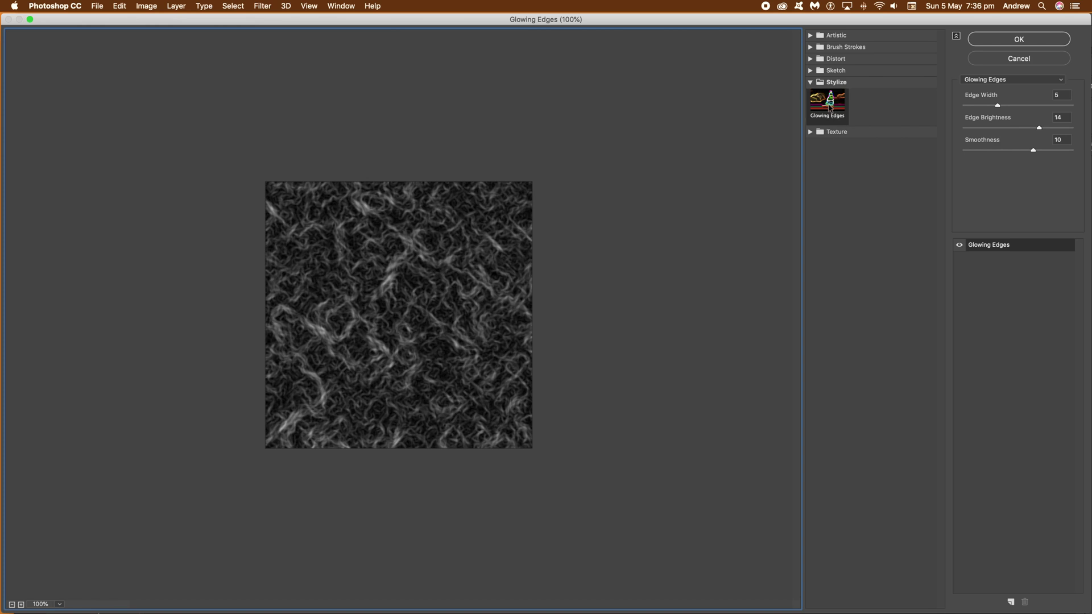
pyautogui.click(1015, 107)
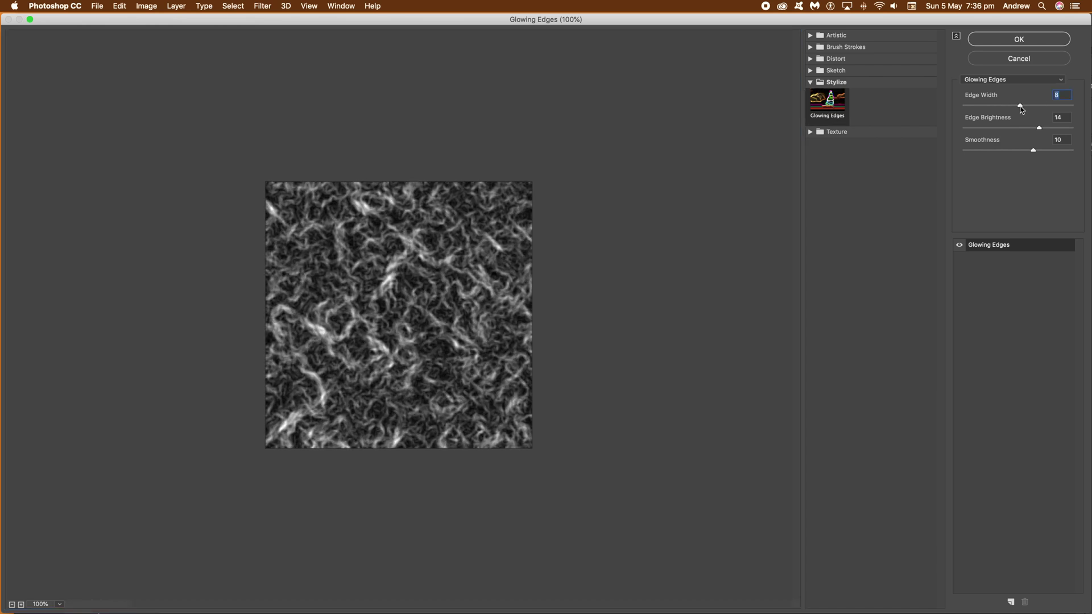
pyautogui.moveTo(1014, 106); pyautogui.dragTo(1048, 154)
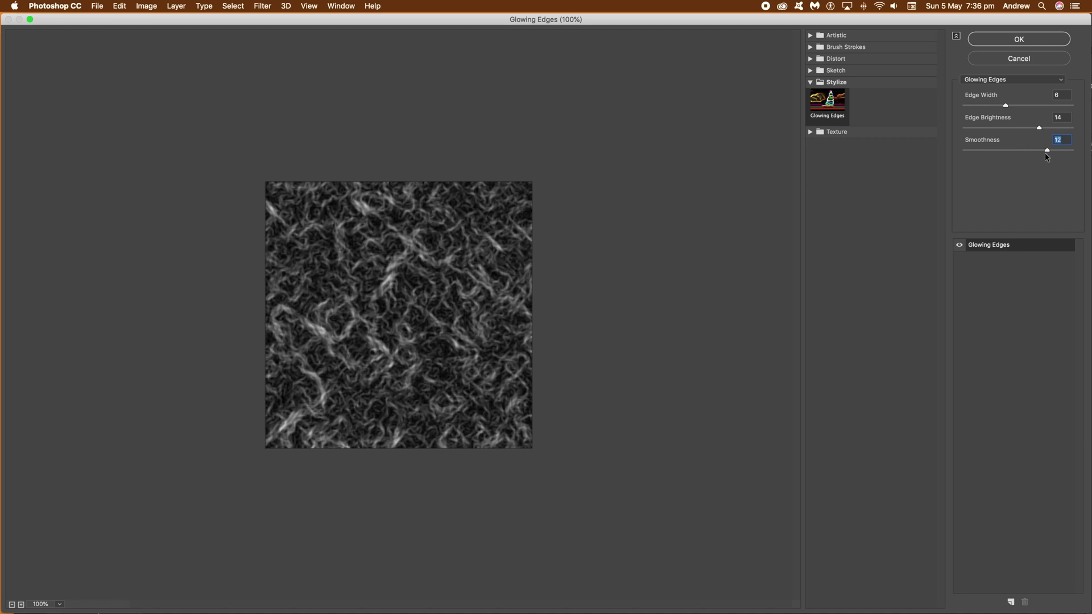
pyautogui.click(1018, 41)
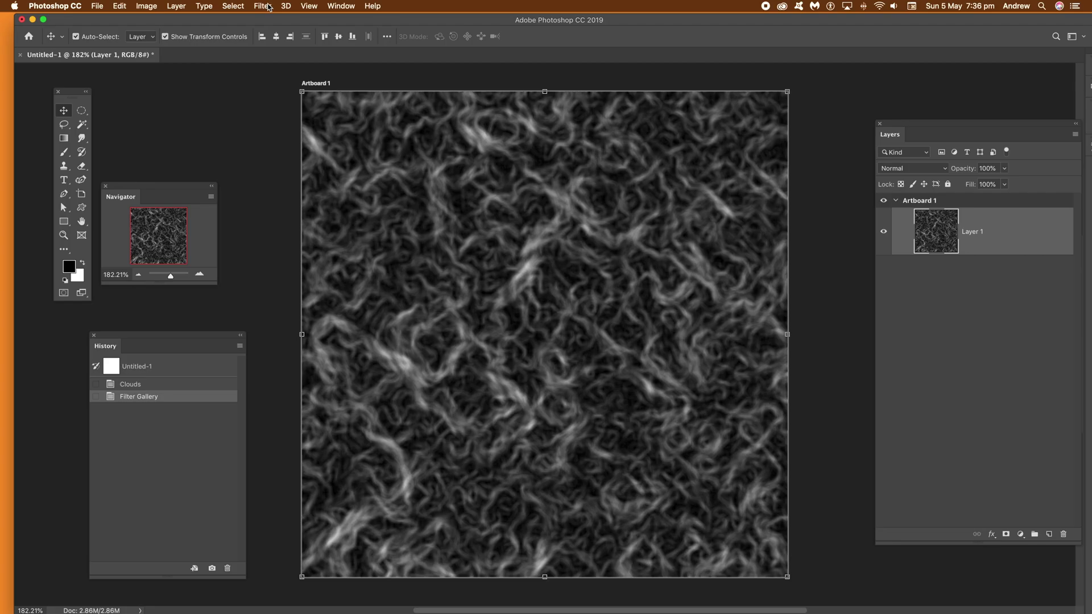
# Apply Oil Paint (Stylization 9.3, Cleanliness 9.2, Scale 5.8, Bristle Detail 10) three times.
pyautogui.click(263, 6)
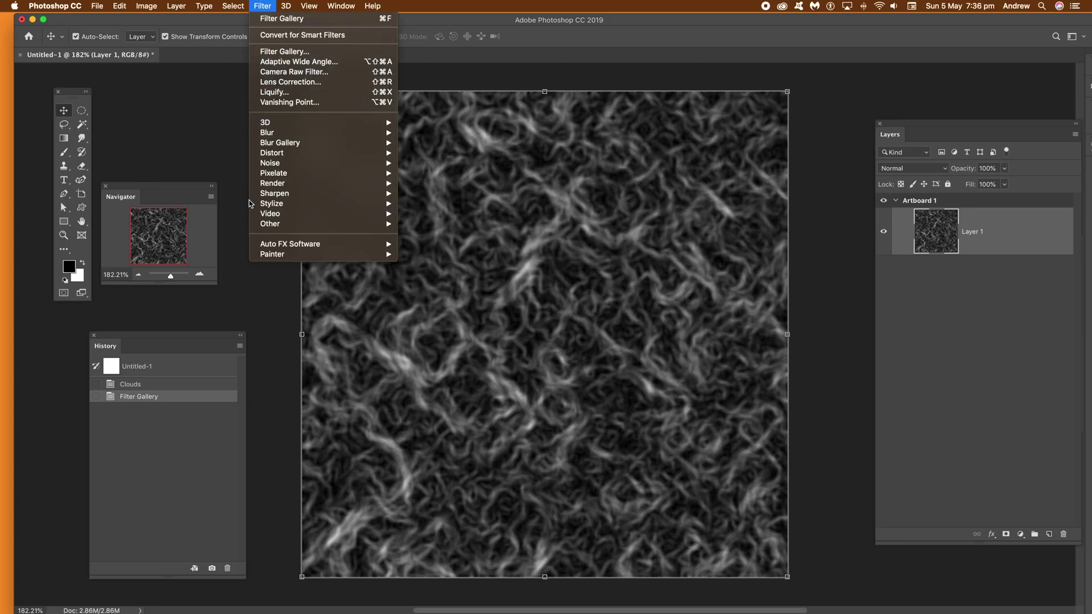
pyautogui.moveTo(253, 204)
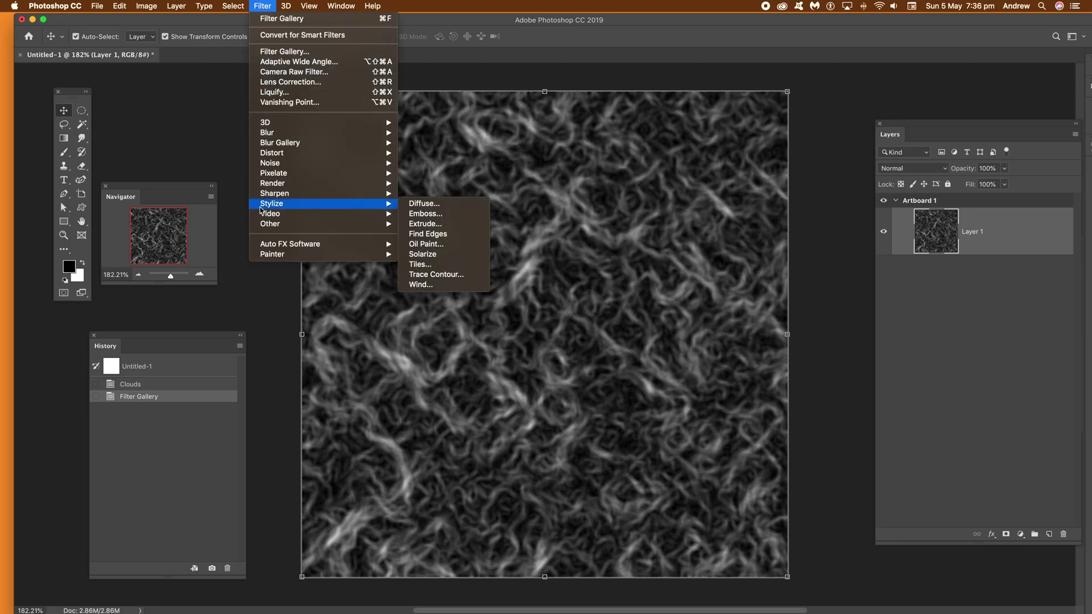
pyautogui.click(442, 245)
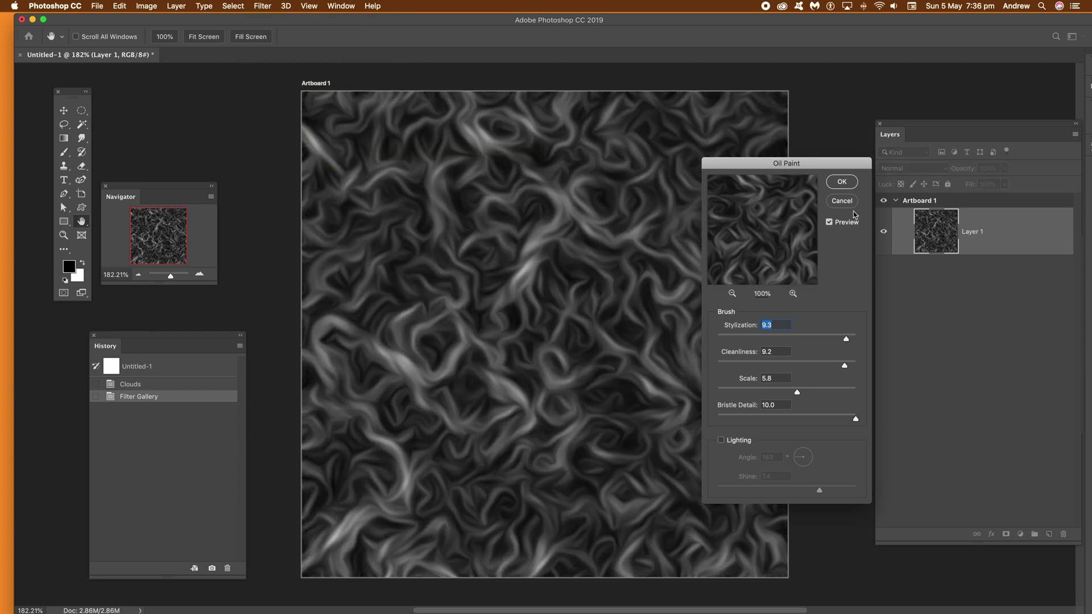
pyautogui.click(844, 183)
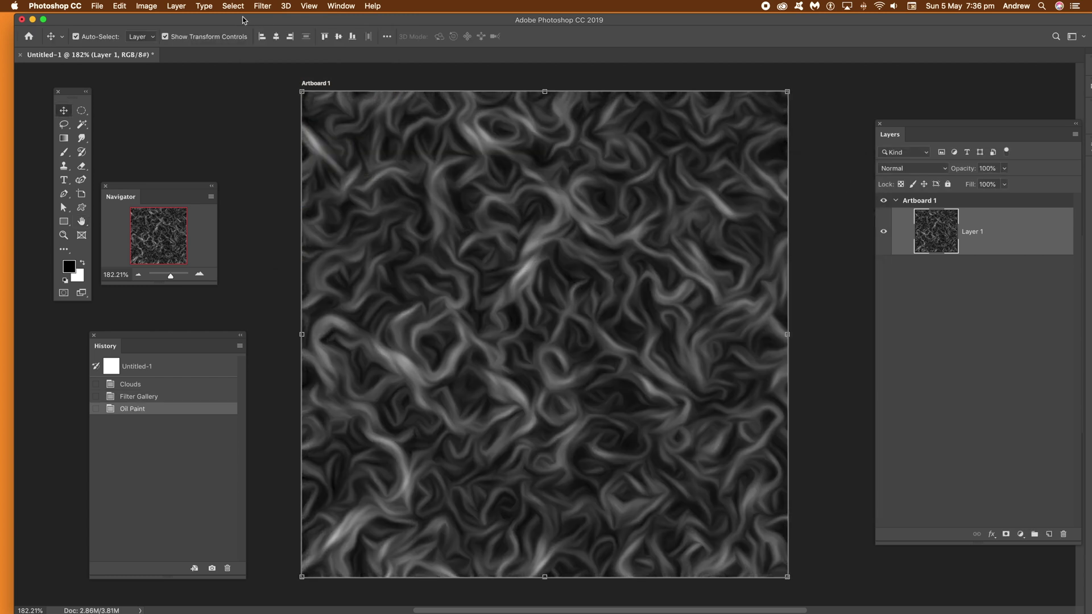
pyautogui.click(260, 6)
pyautogui.click(265, 23)
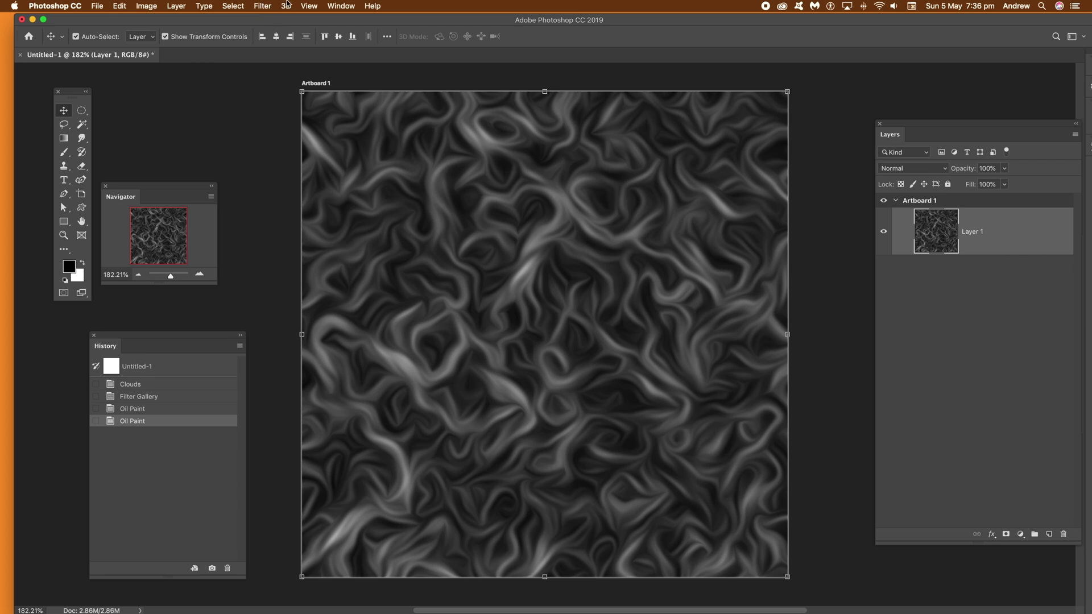
pyautogui.click(263, 6)
pyautogui.click(266, 22)
# Apply Levels with input values 0, 0.92 and 203 to brighten the swirls.
pyautogui.click(147, 6)
pyautogui.moveTo(170, 35)
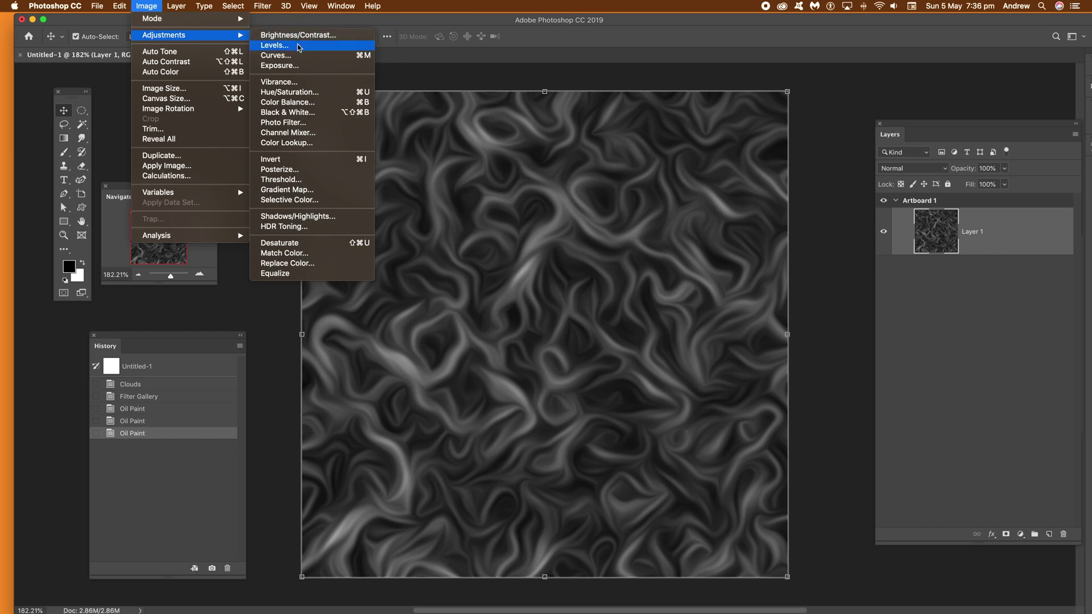
pyautogui.click(275, 45)
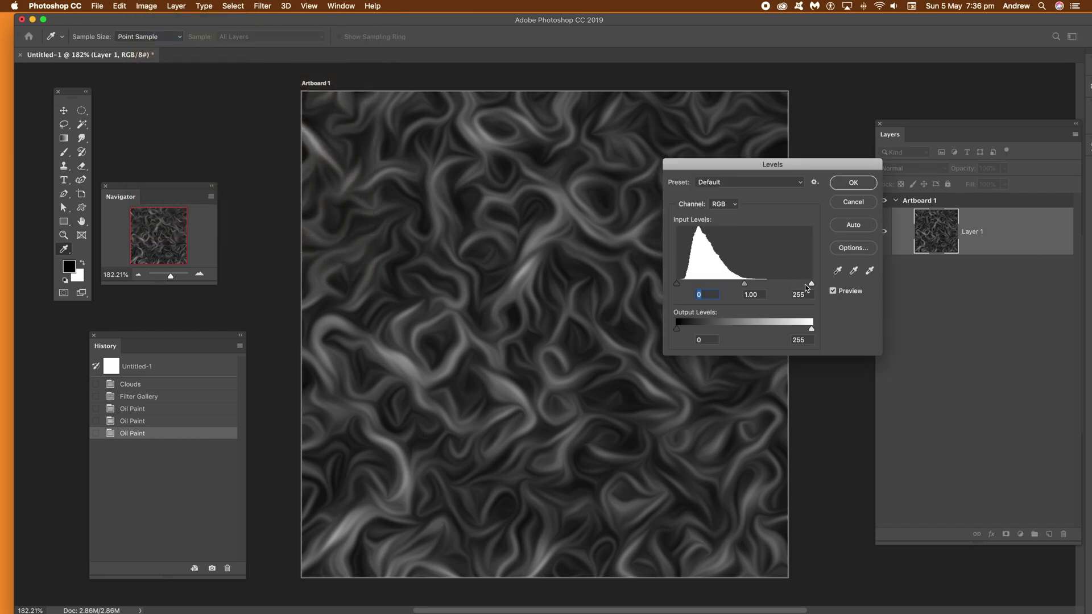
pyautogui.moveTo(809, 284); pyautogui.dragTo(734, 289)
pyautogui.click(849, 185)
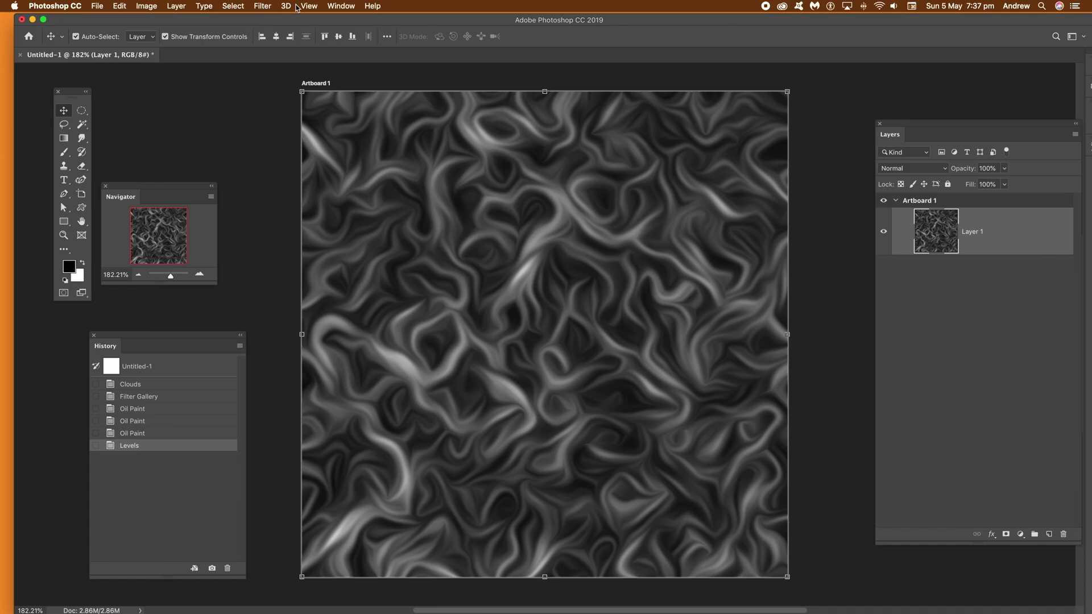
pyautogui.click(286, 7)
# Convert the swirl layer into a 3D plane mesh from its depth map.
pyautogui.moveTo(310, 112)
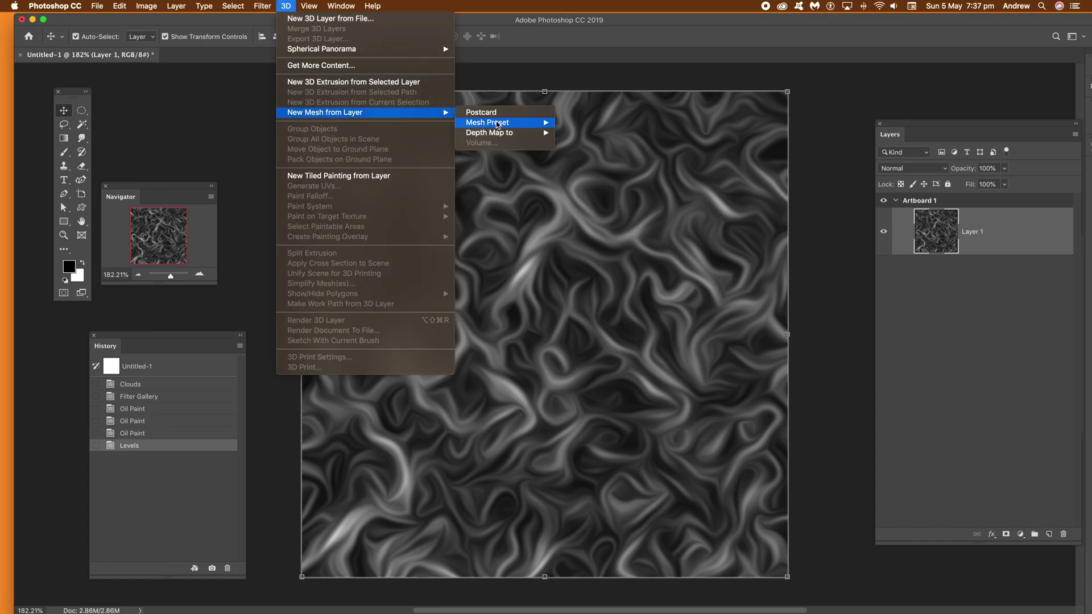
pyautogui.moveTo(495, 124)
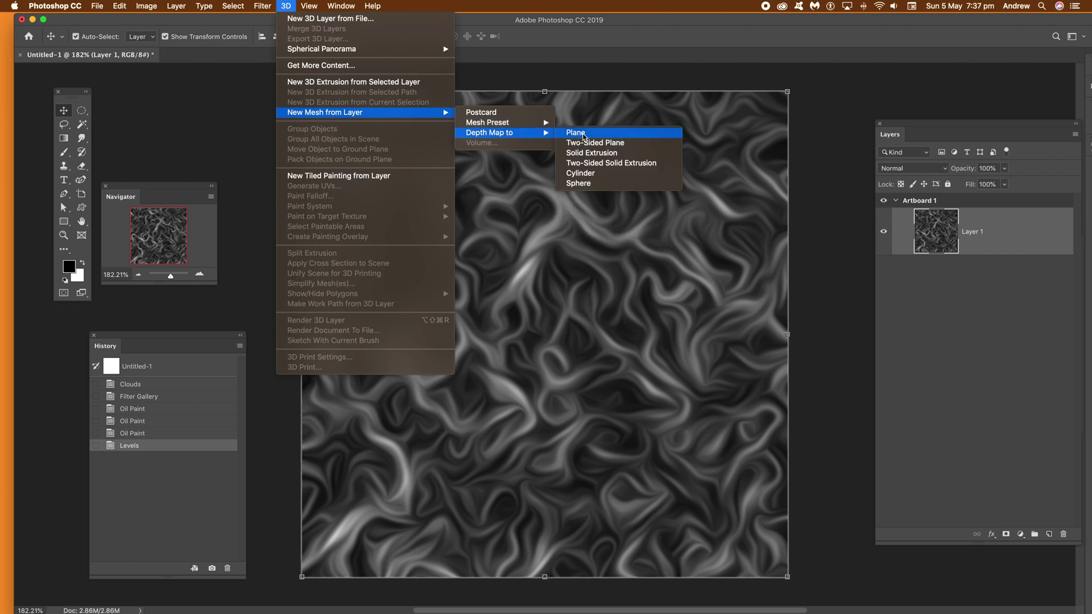
pyautogui.click(576, 133)
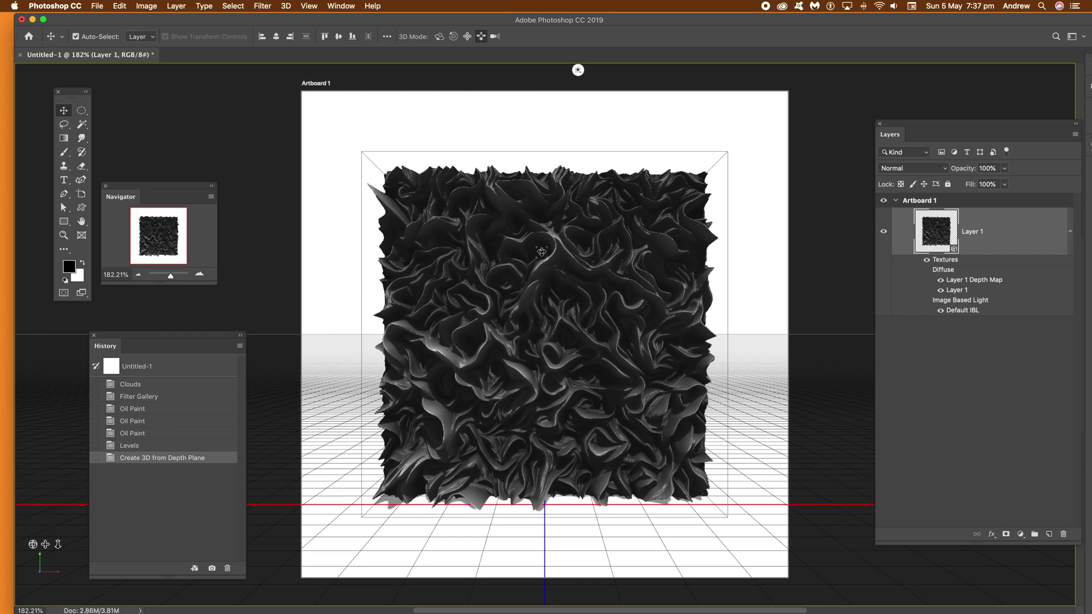
# Orbit the 3D view and slide the camera in until the relief fills the artboard.
pyautogui.moveTo(534, 142); pyautogui.dragTo(532, 184)
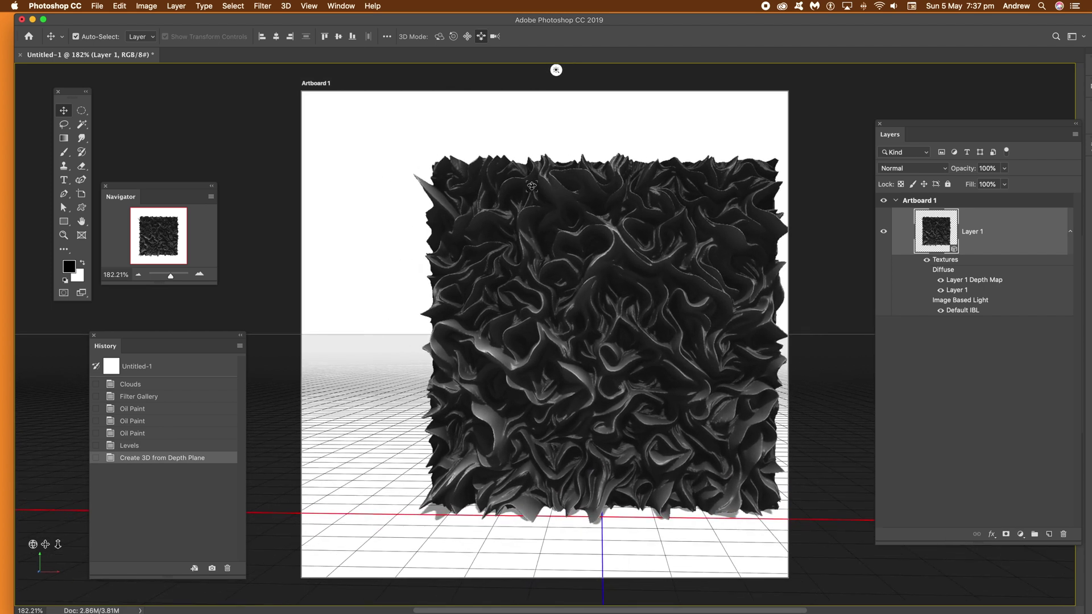
pyautogui.click(481, 36)
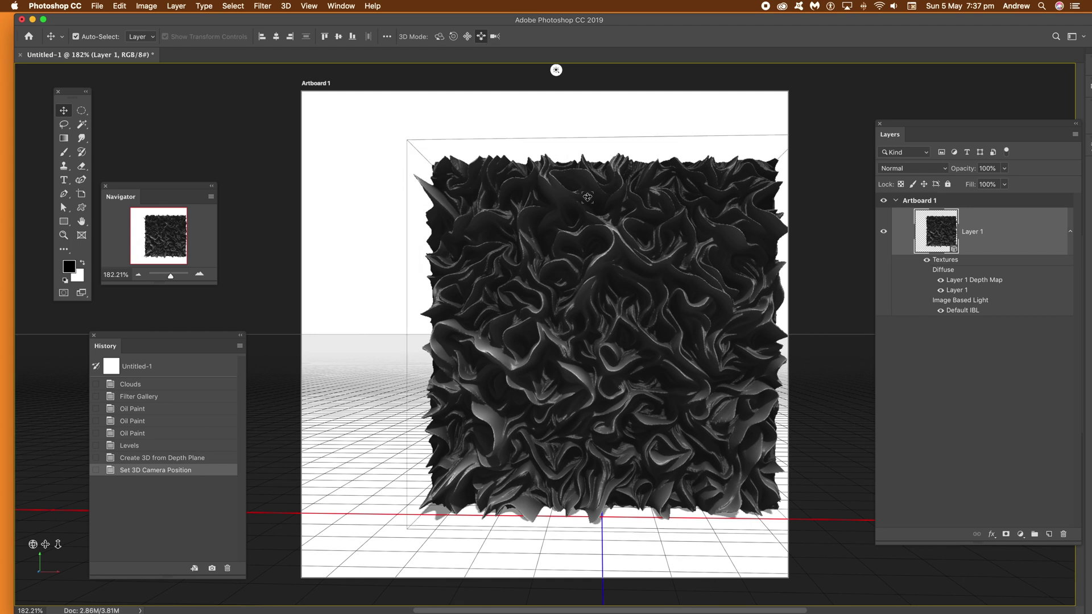
pyautogui.moveTo(586, 196); pyautogui.dragTo(579, 481)
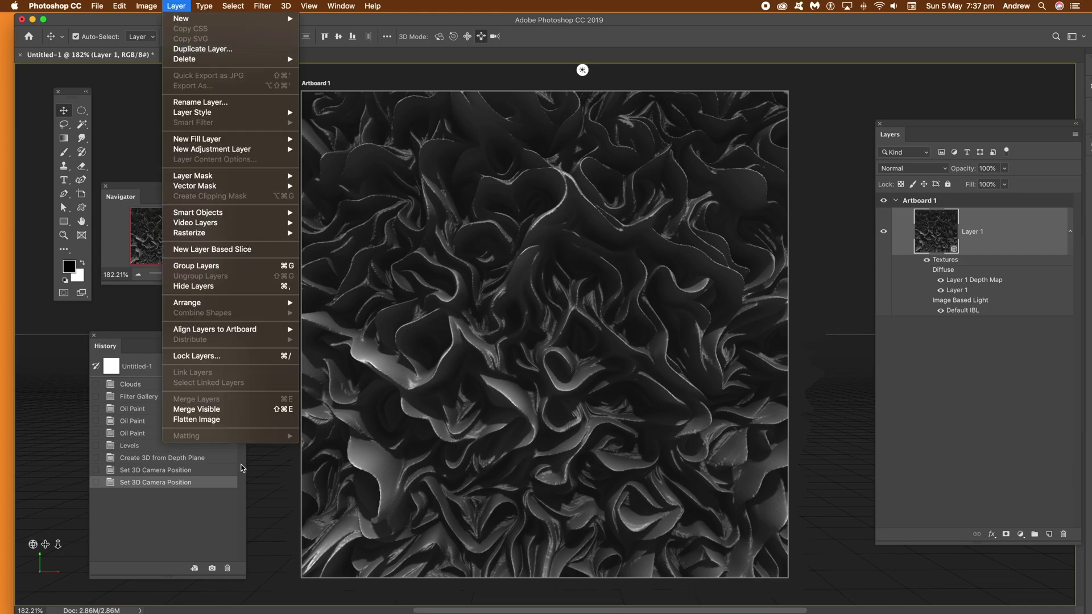
# Flatten the 3D scene to a single Background layer and apply Oil Paint twice.
pyautogui.click(214, 419)
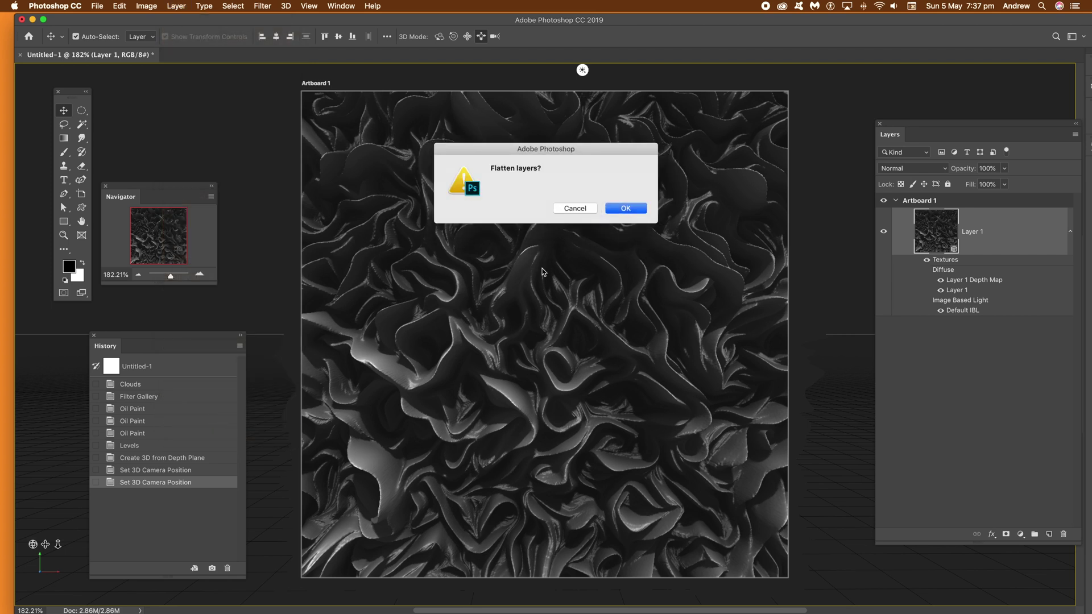
pyautogui.click(617, 216)
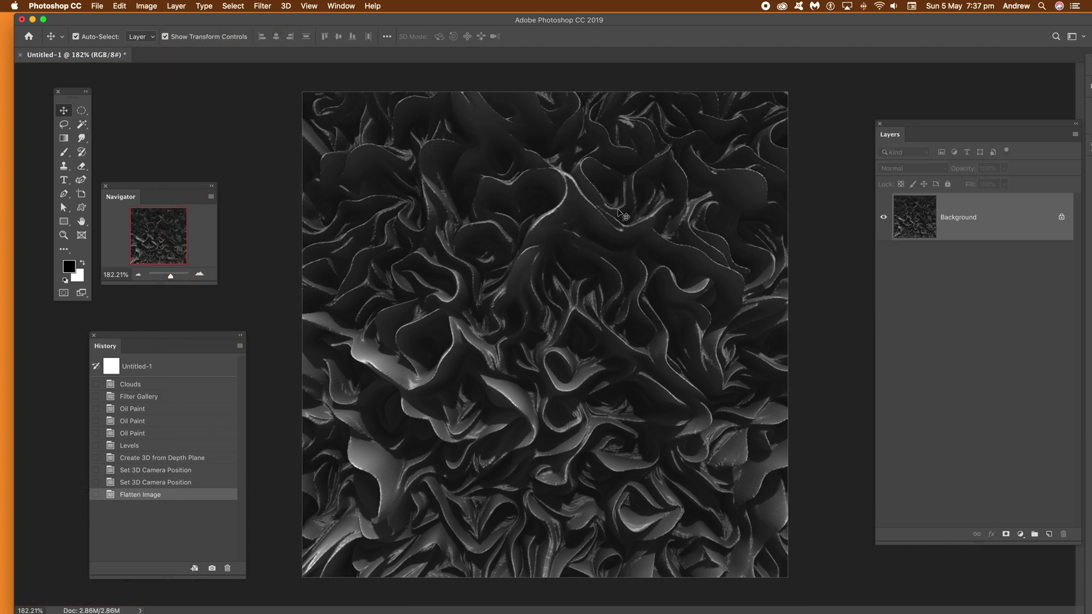
pyautogui.click(267, 7)
pyautogui.click(275, 19)
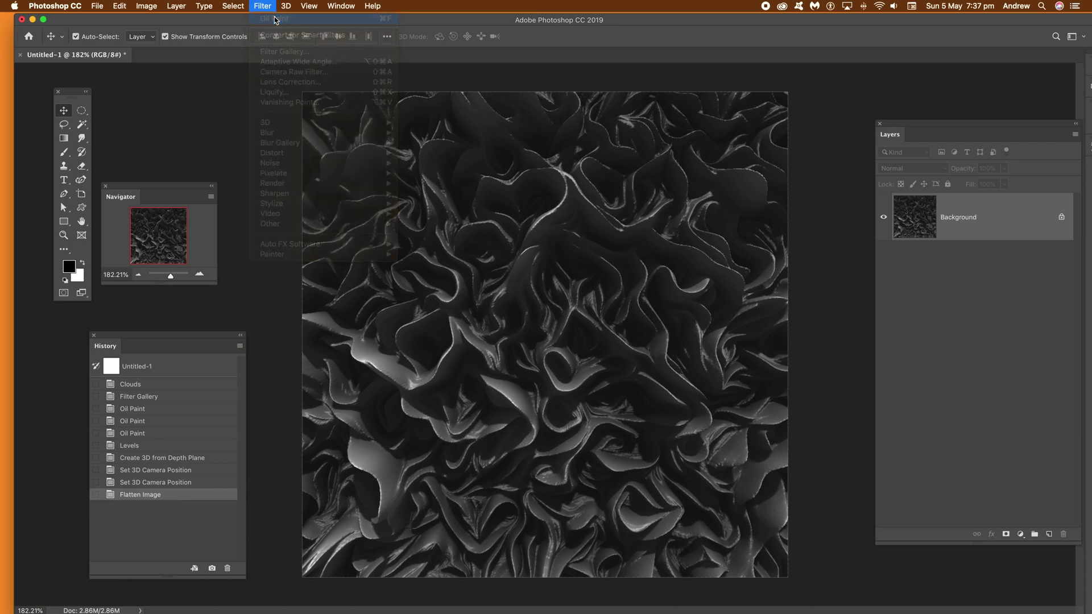
pyautogui.click(257, 11)
pyautogui.click(262, 20)
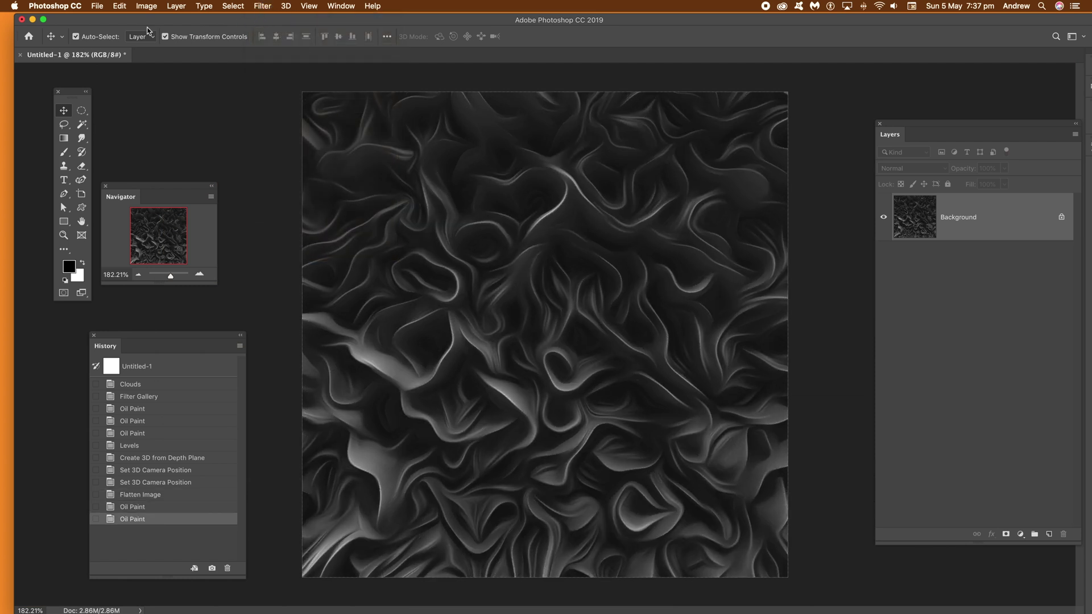
pyautogui.click(153, 9)
pyautogui.moveTo(160, 37)
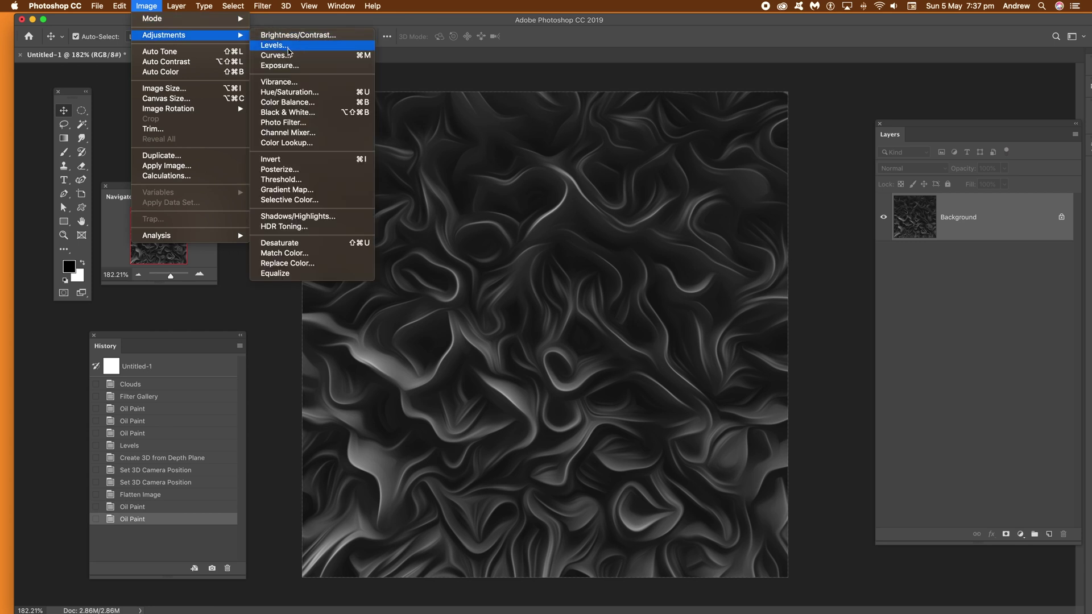
pyautogui.click(289, 49)
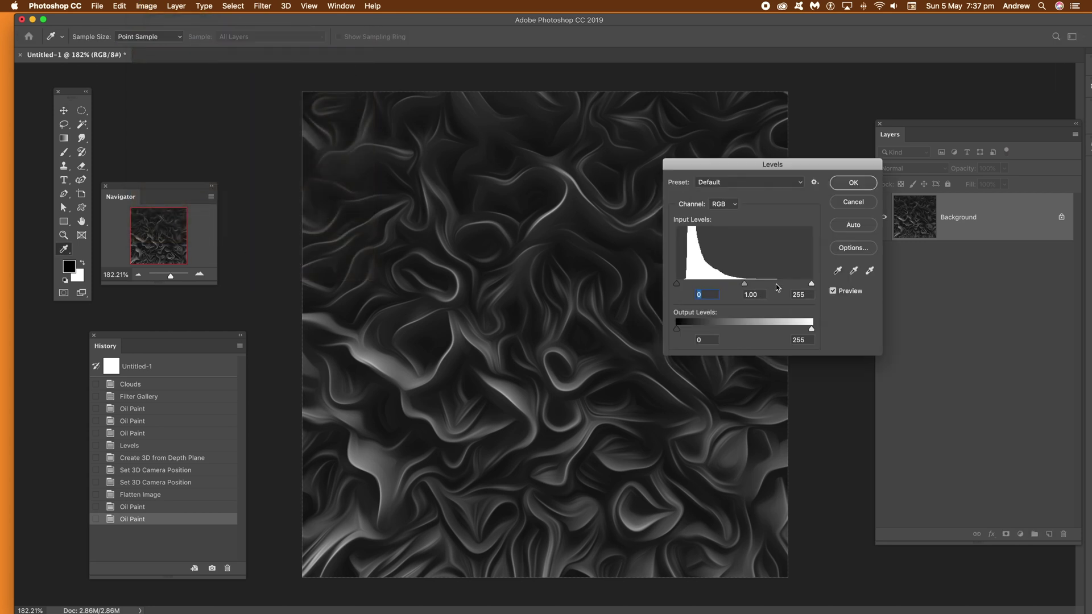
pyautogui.moveTo(744, 286); pyautogui.dragTo(783, 285)
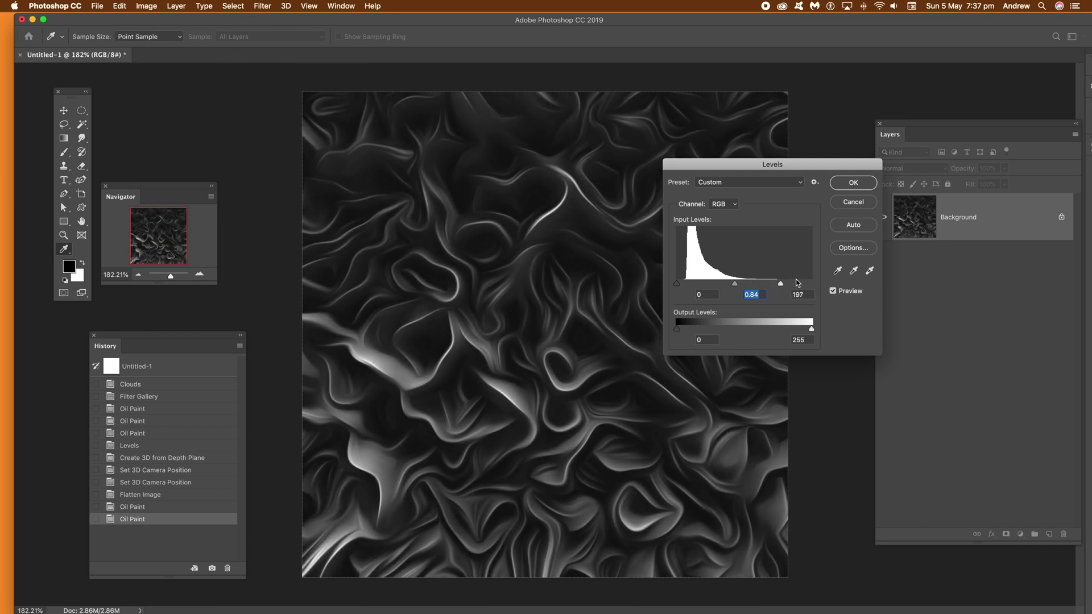
pyautogui.click(852, 203)
pyautogui.press('v')
pyautogui.click(263, 6)
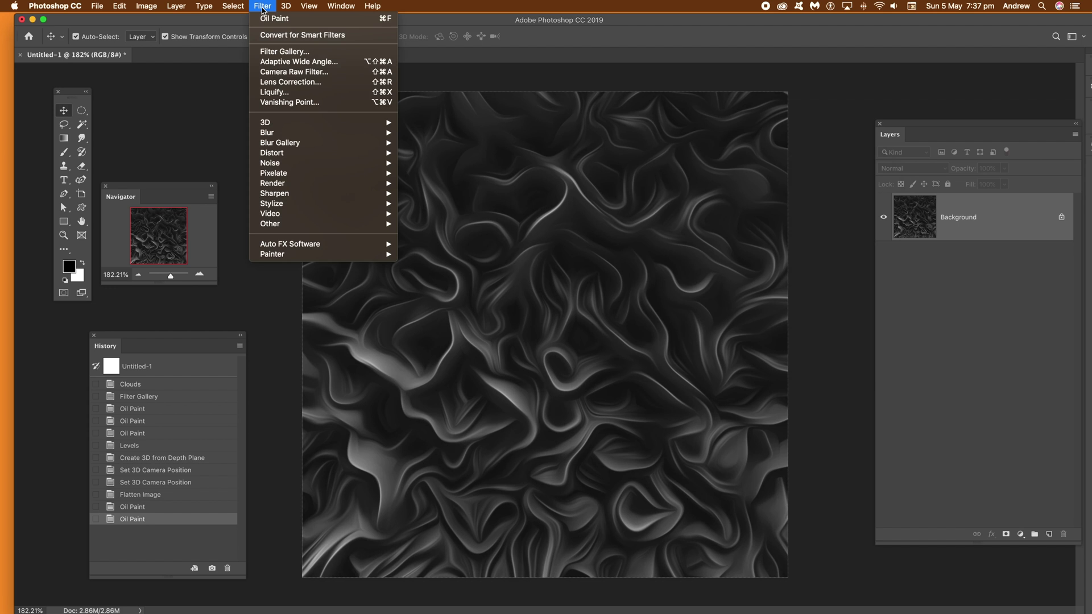
# Apply Camera Raw: Exposure +0.50, Contrast +16, Highlights -25, Shadows -86, Whites -29.
pyautogui.click(272, 73)
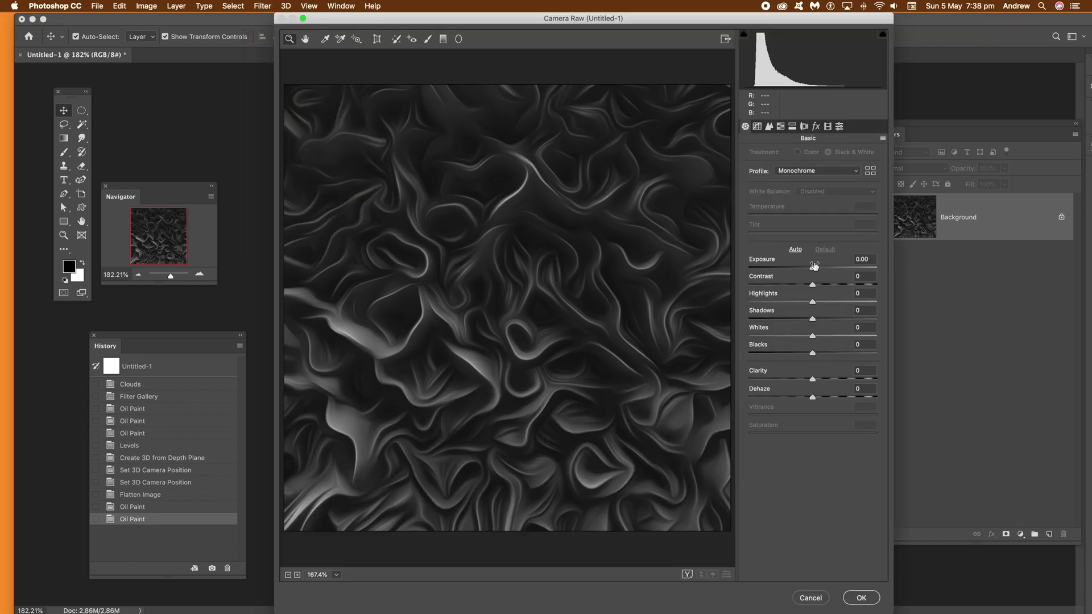
pyautogui.moveTo(814, 266); pyautogui.dragTo(794, 336)
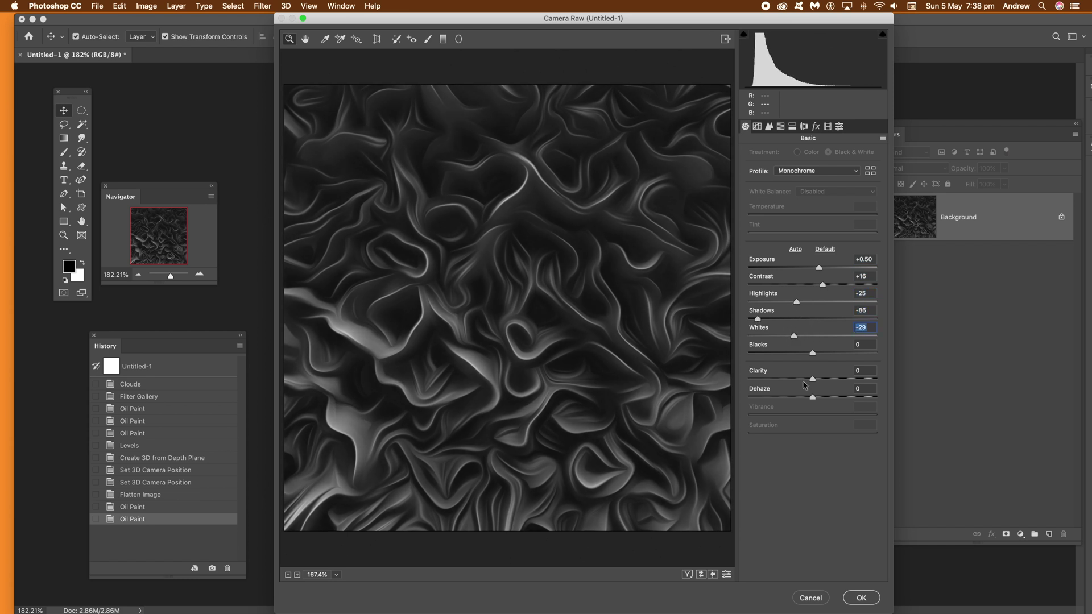
pyautogui.click(876, 601)
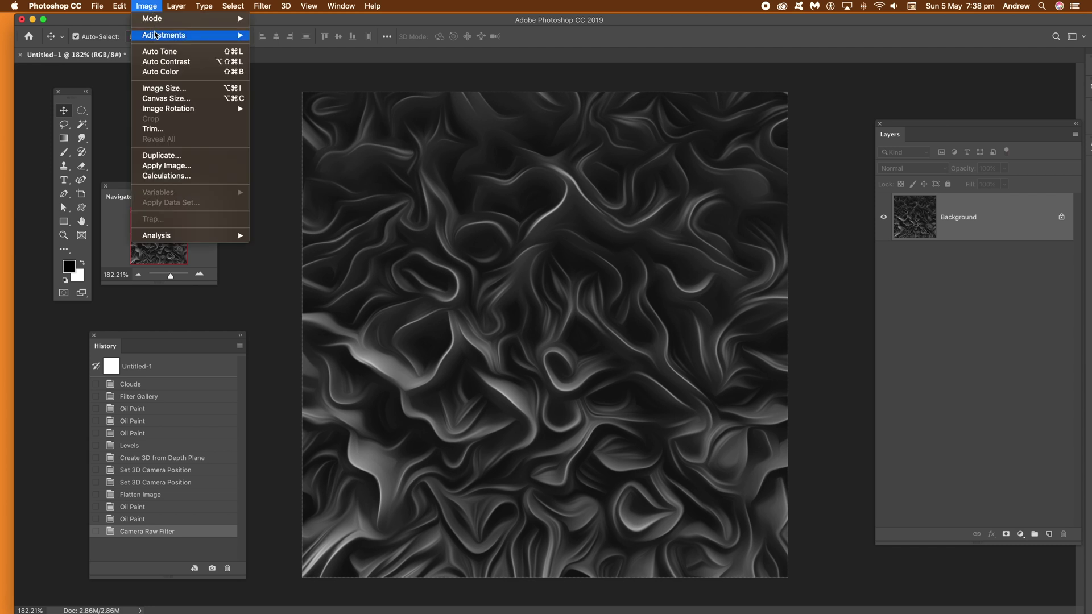
# Colorize the texture with Hue/Saturation at Hue 329, Saturation +38 for deep magenta.
pyautogui.moveTo(156, 35)
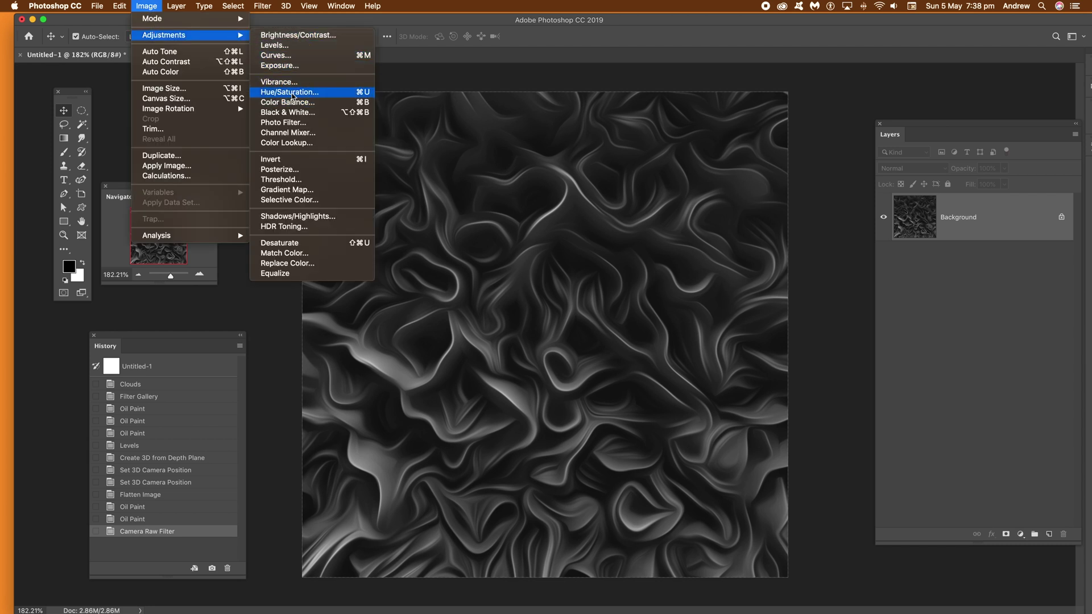
pyautogui.click(291, 92)
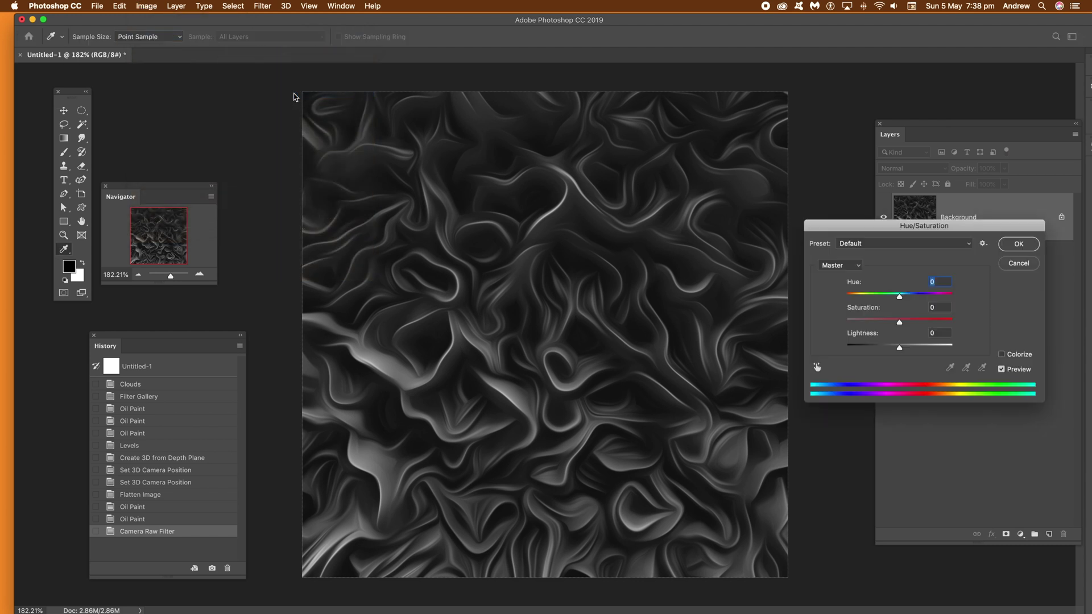
pyautogui.click(1001, 355)
pyautogui.click(924, 302)
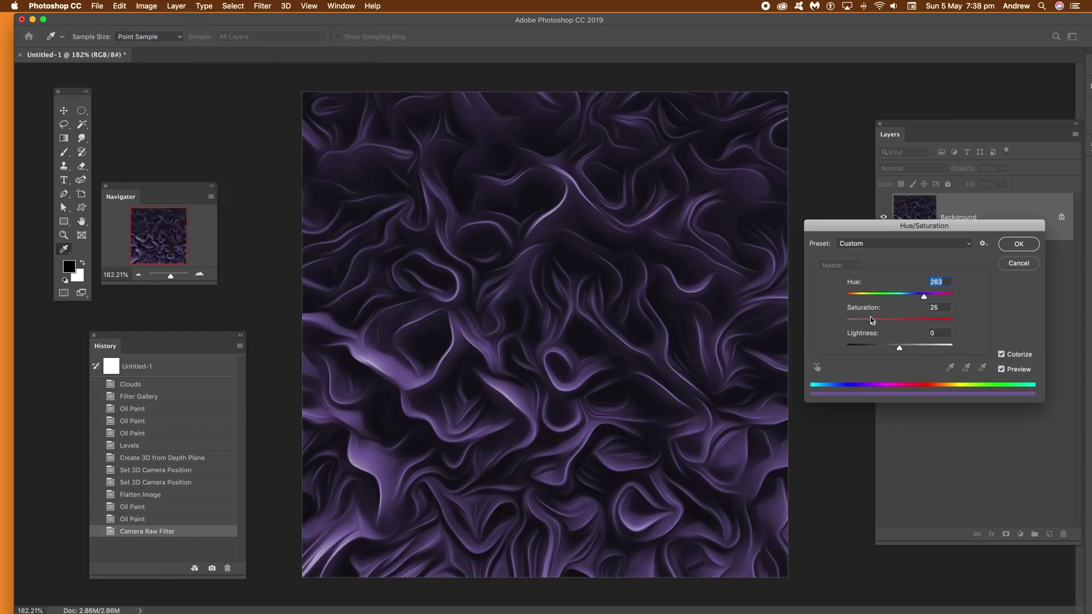
pyautogui.moveTo(864, 322); pyautogui.dragTo(887, 323)
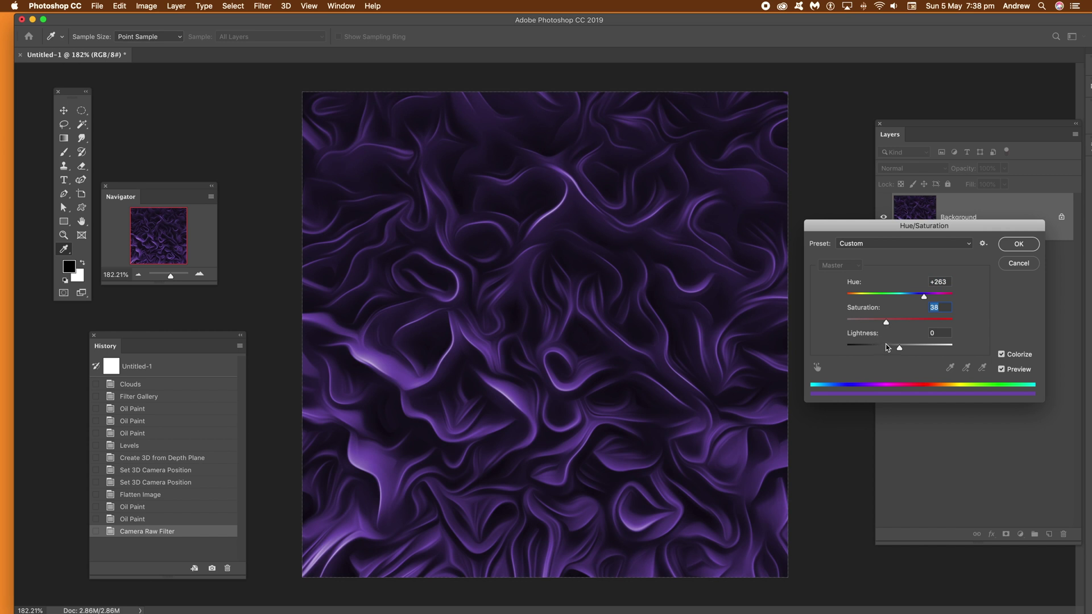
pyautogui.moveTo(924, 300); pyautogui.dragTo(940, 302)
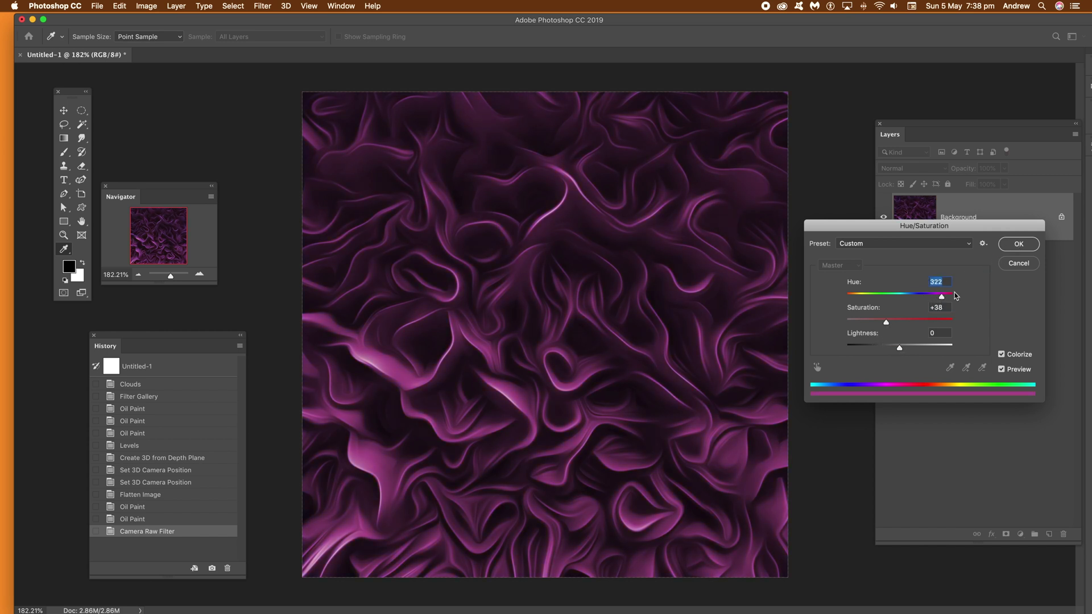
pyautogui.moveTo(955, 296); pyautogui.dragTo(946, 300)
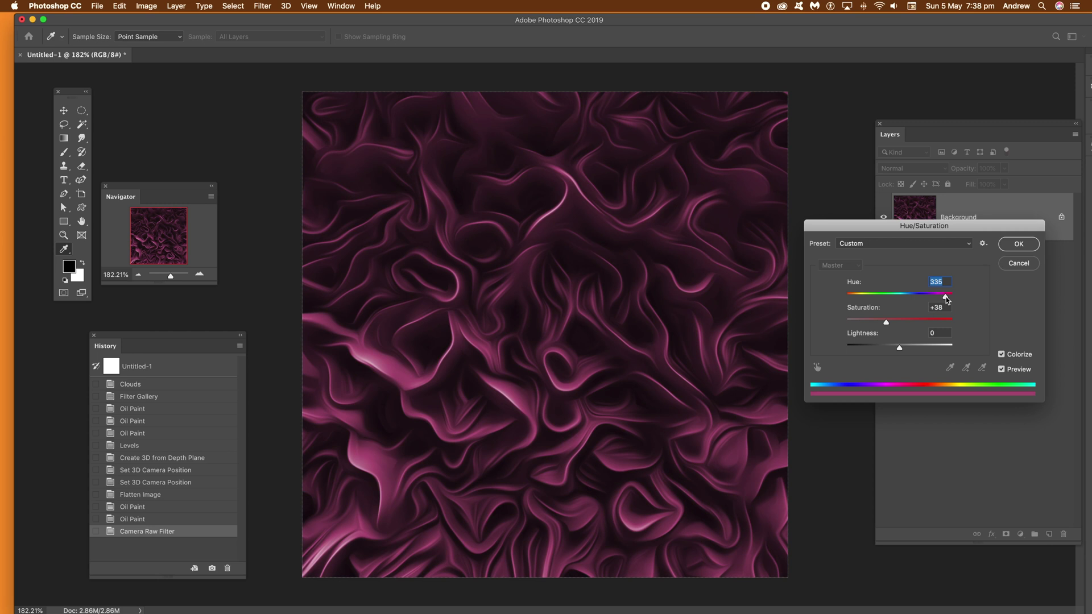
pyautogui.click(1019, 244)
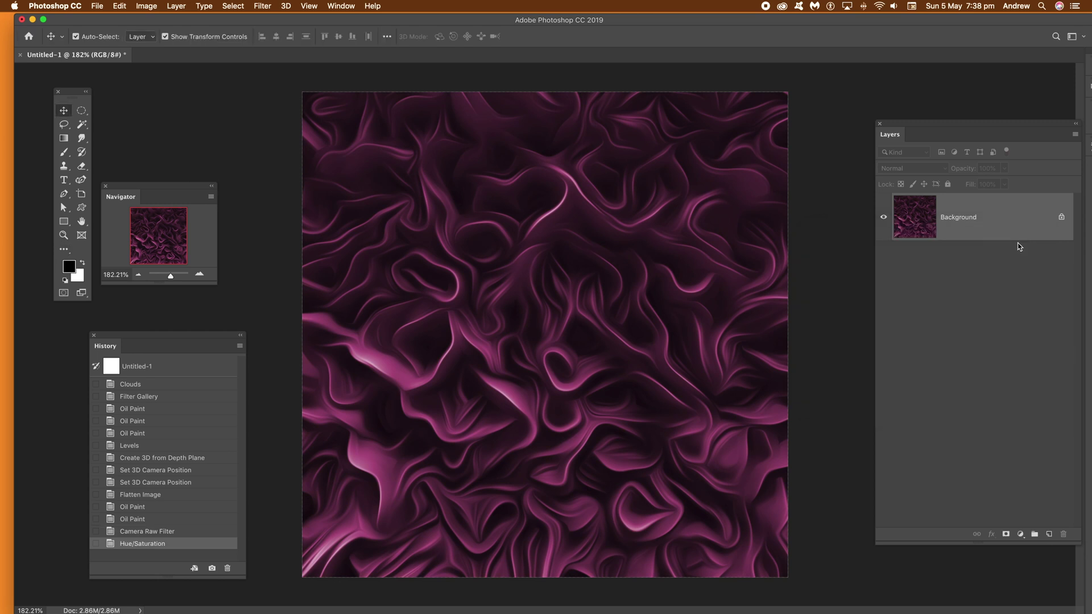
pyautogui.click(146, 8)
# Apply a Vibrance adjustment of +34 vibrance and +66 saturation to the swirl texture.
pyautogui.moveTo(162, 37)
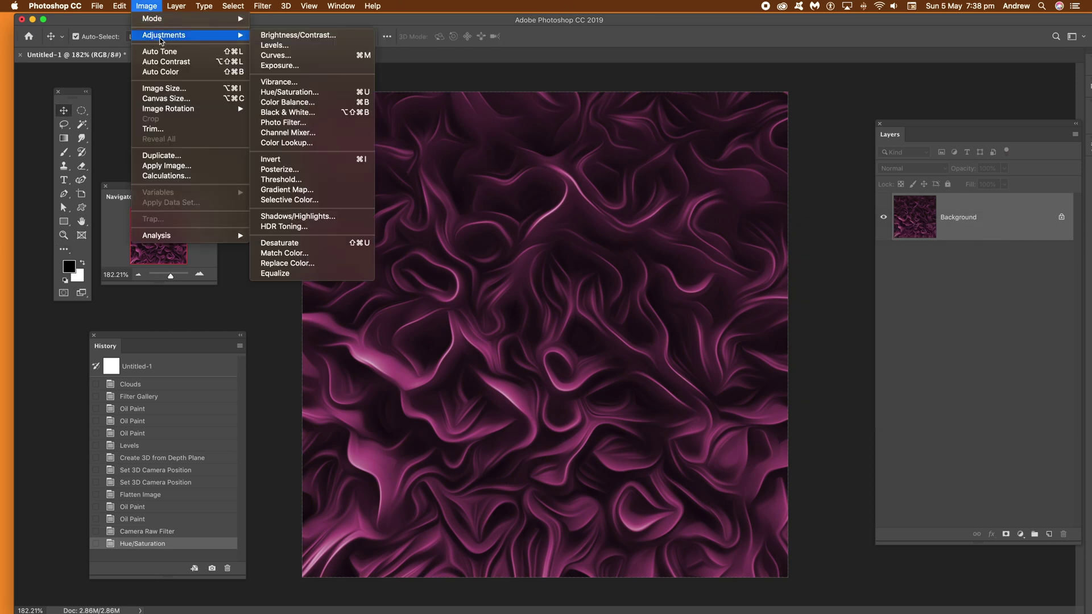
pyautogui.click(284, 82)
pyautogui.moveTo(527, 300); pyautogui.dragTo(550, 325)
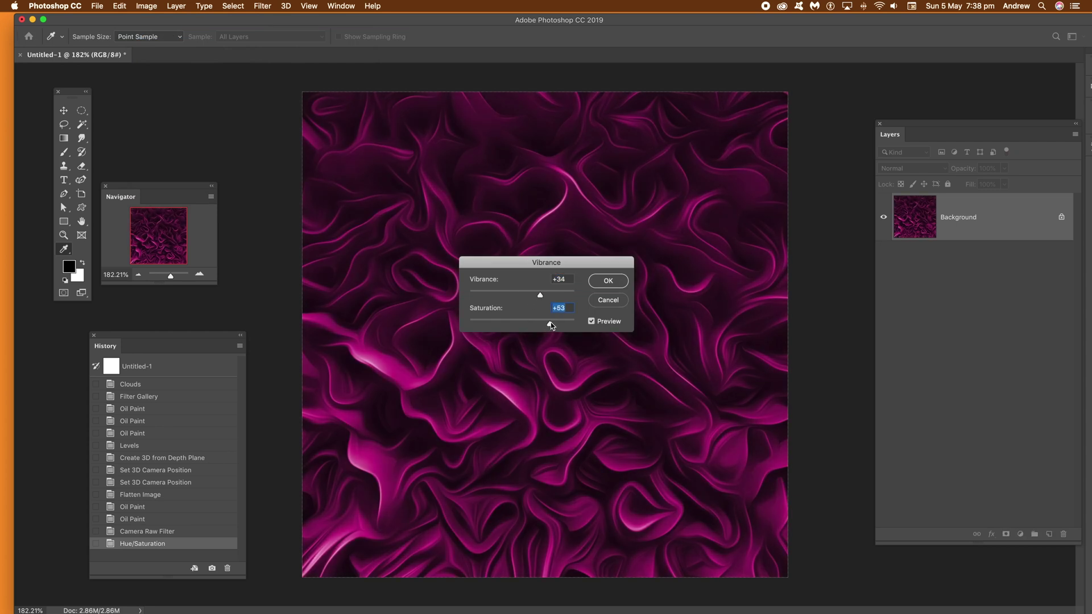
pyautogui.click(608, 281)
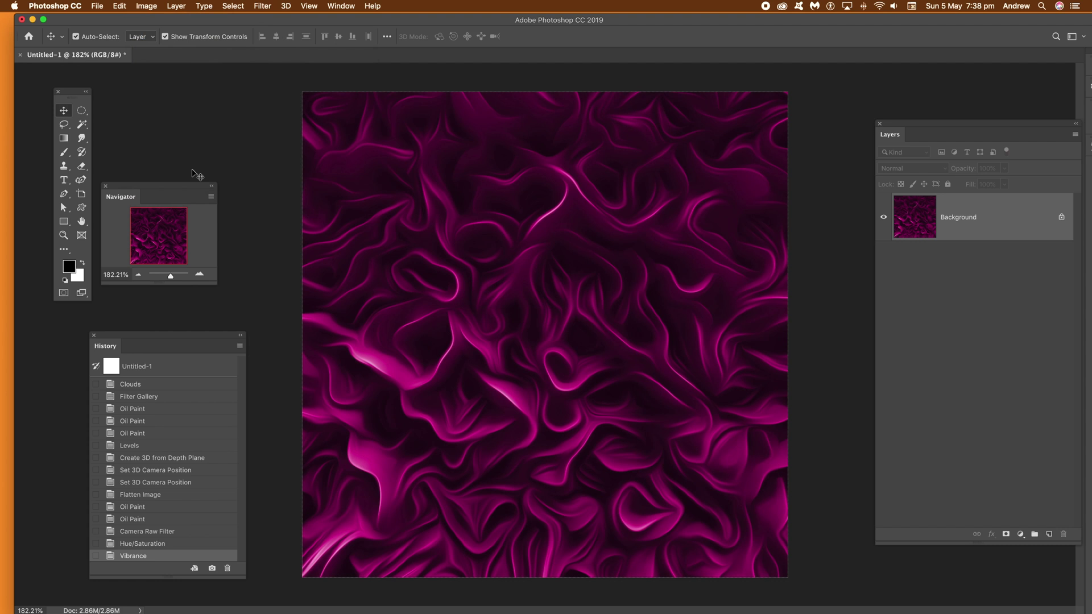